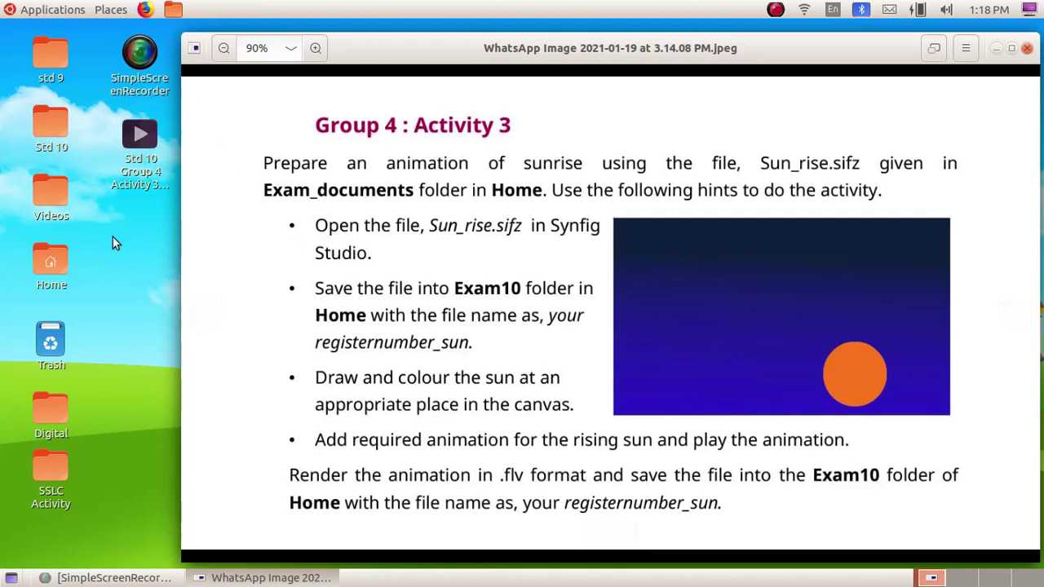
Step: Launch Synfig Studio from the Applications > Graphics menu to get a blank canvas
click(68, 9)
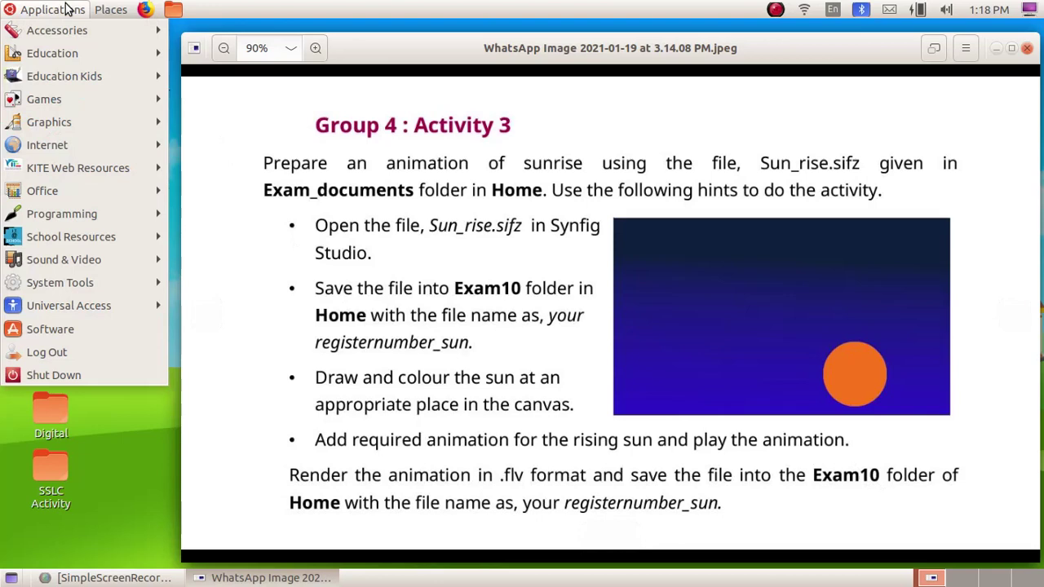
mouse_move(82, 130)
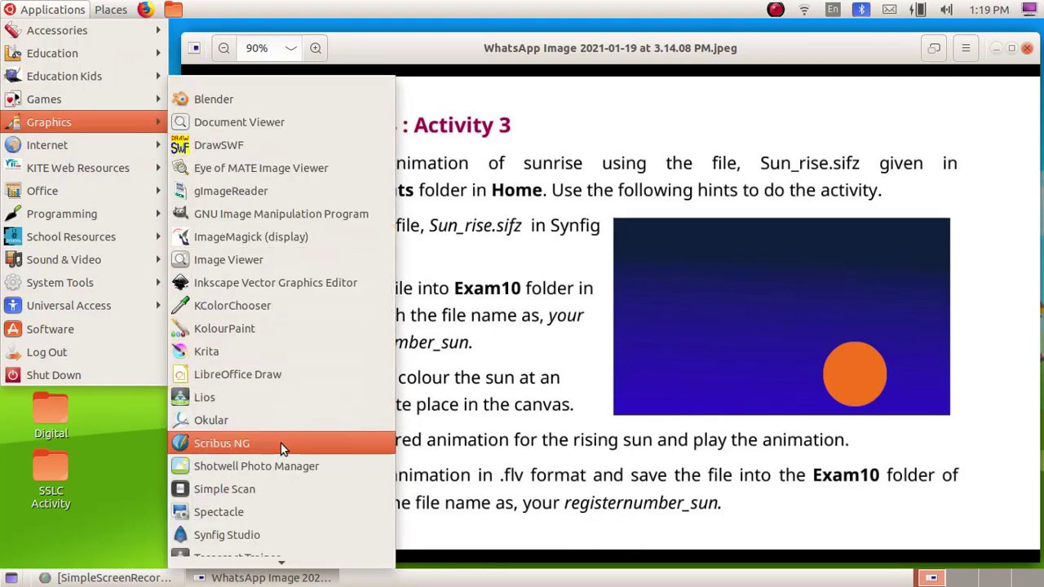
click(266, 533)
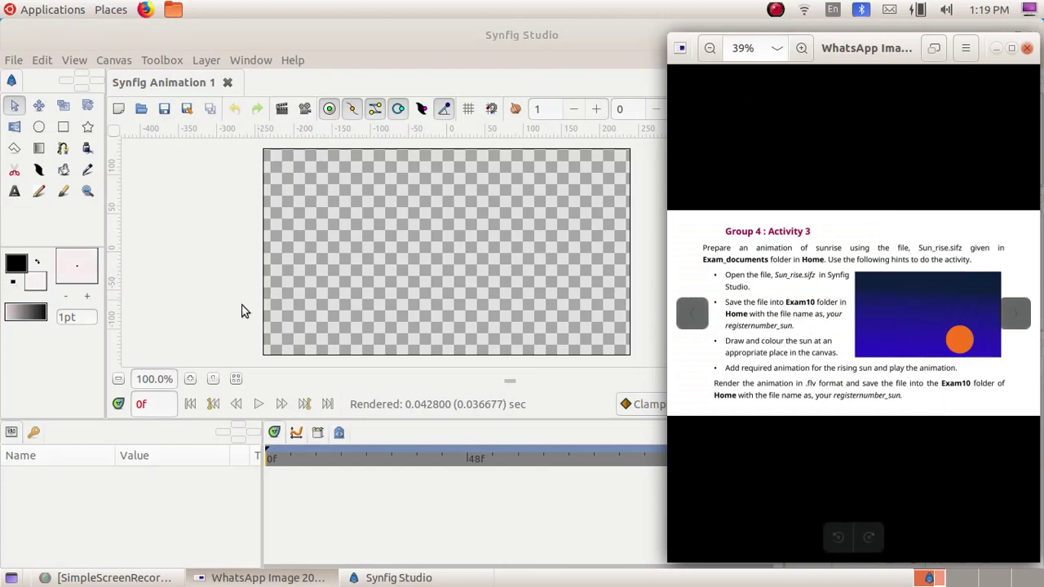
Step: Open Sun_rise.sifz from Home > Resources > Exam_documents
click(14, 61)
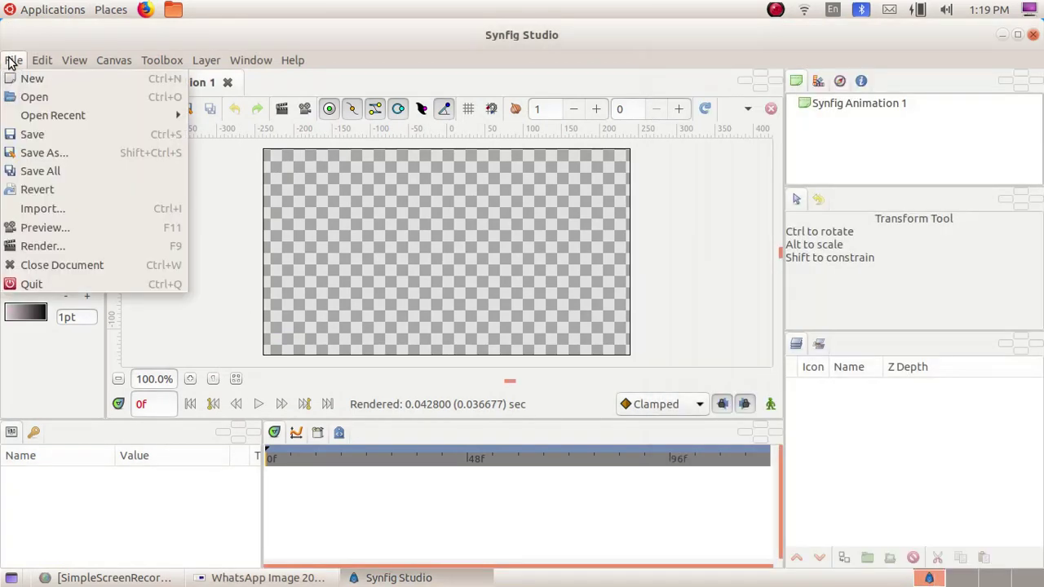
click(24, 97)
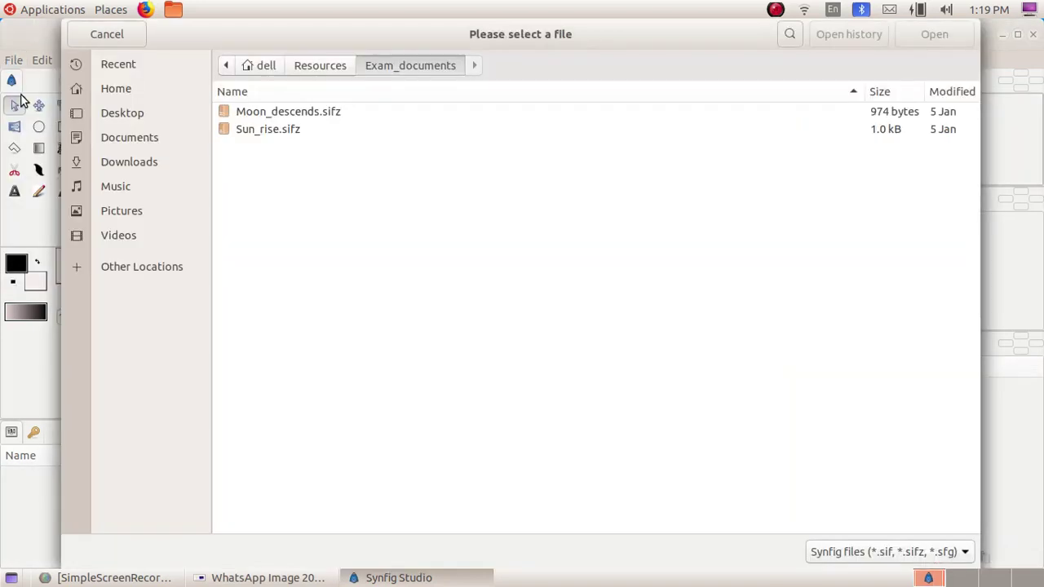
click(280, 67)
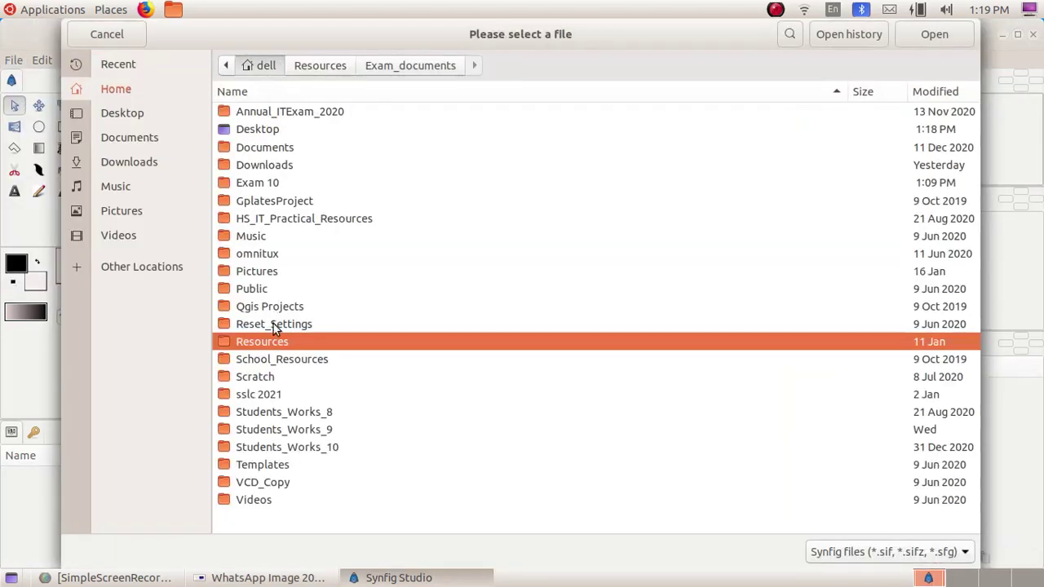
double_click(269, 344)
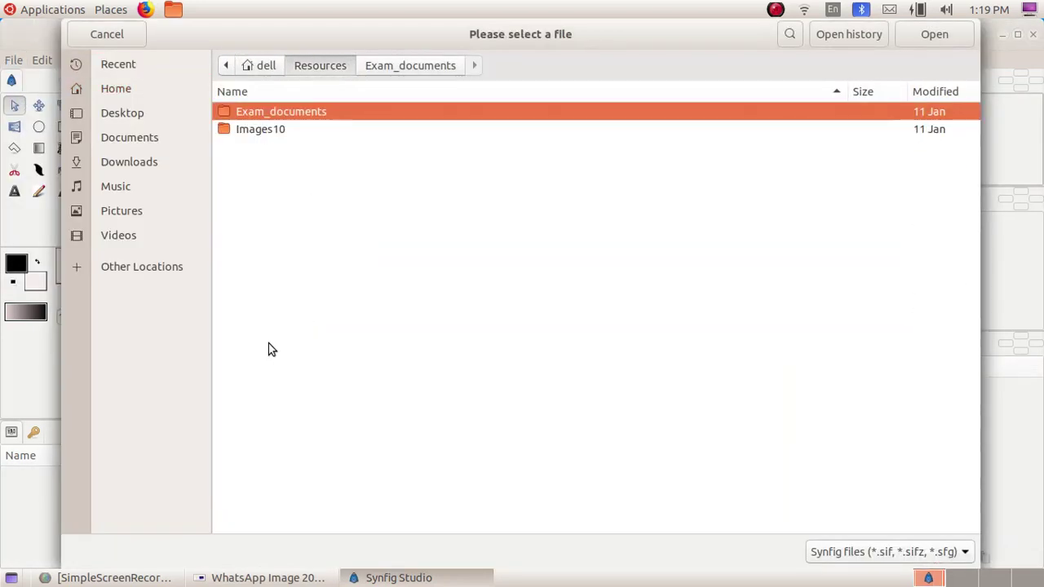
double_click(339, 119)
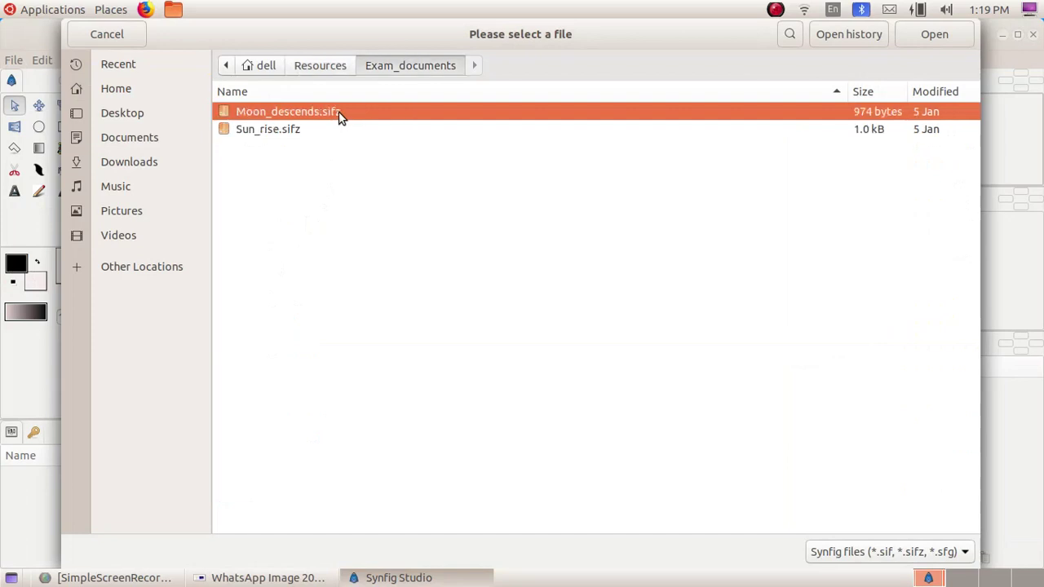
click(273, 130)
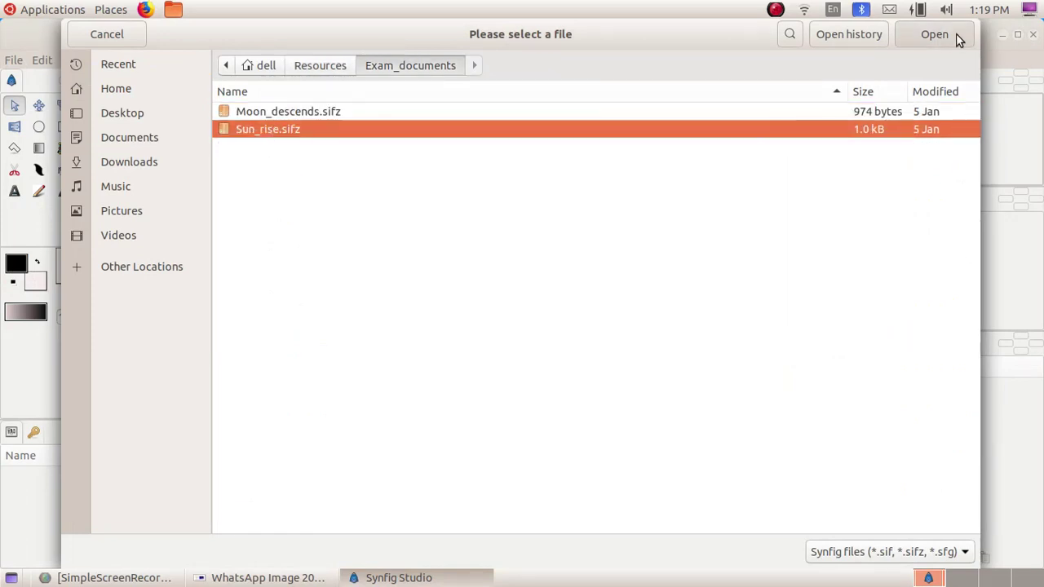
click(930, 38)
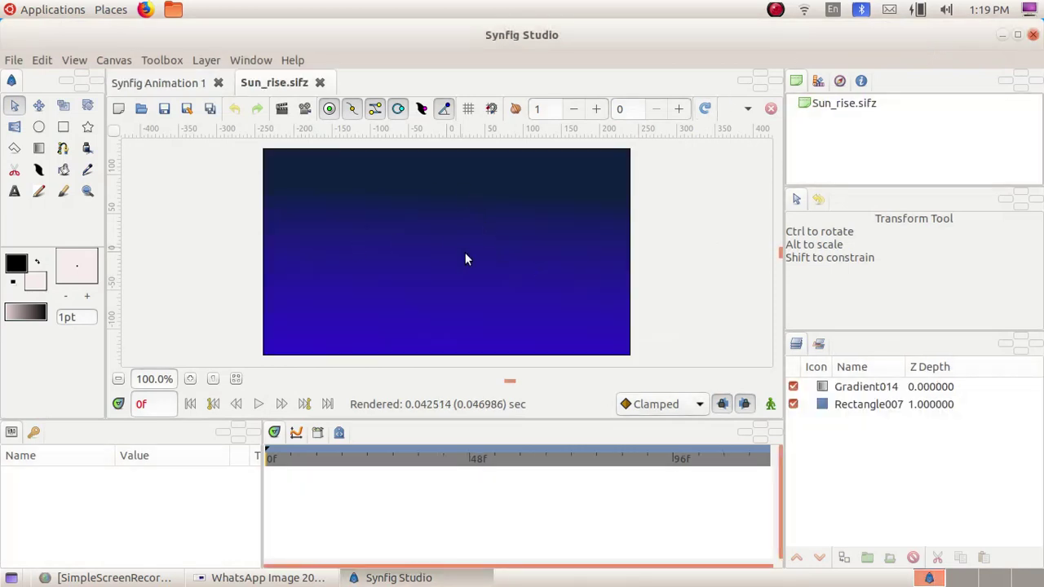
Step: Set the fill colour to orange #E9611A (hue 21, high saturation) on the HSV wheel
click(37, 286)
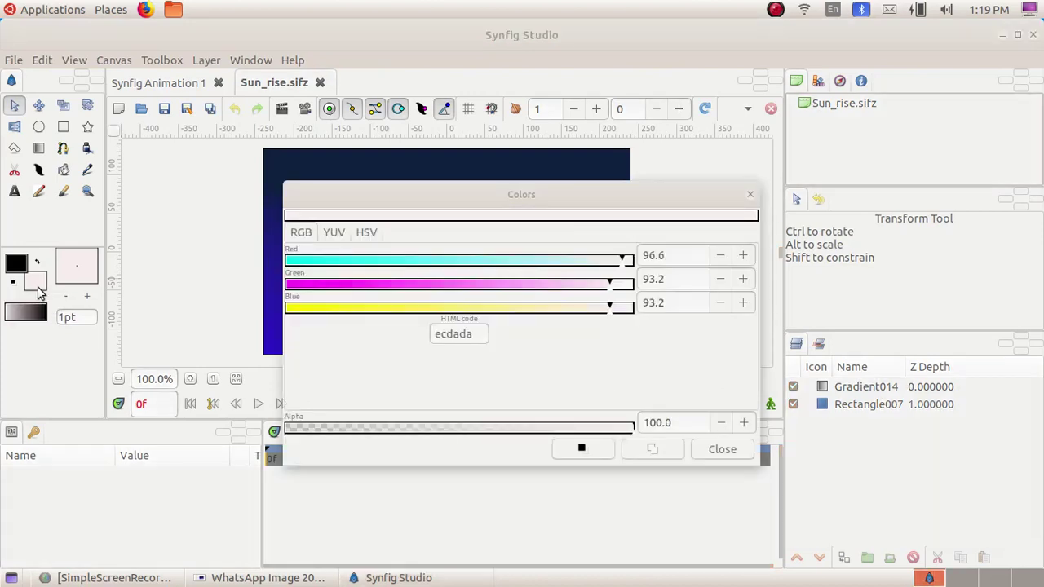
click(366, 234)
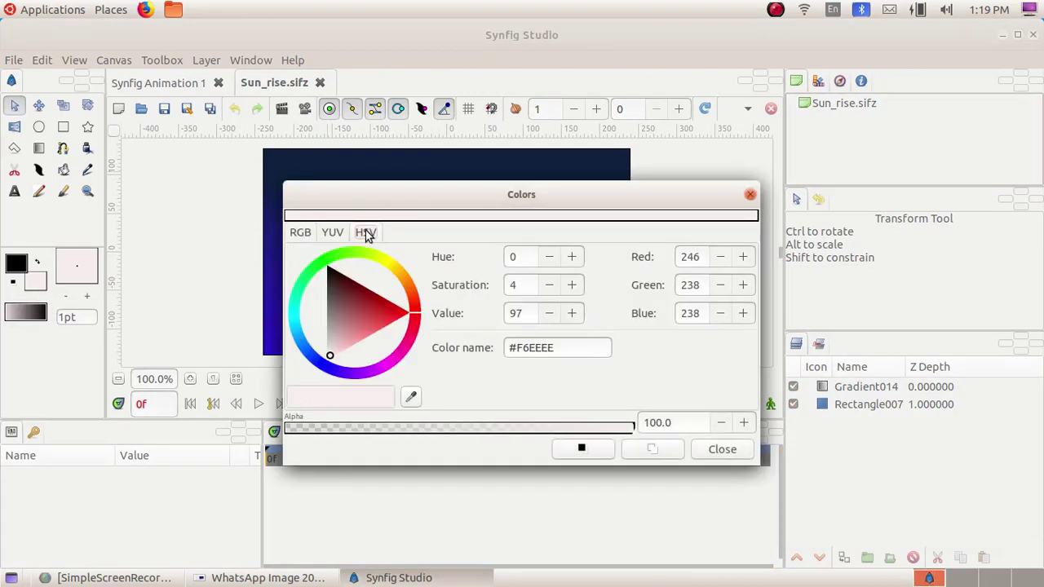
click(413, 290)
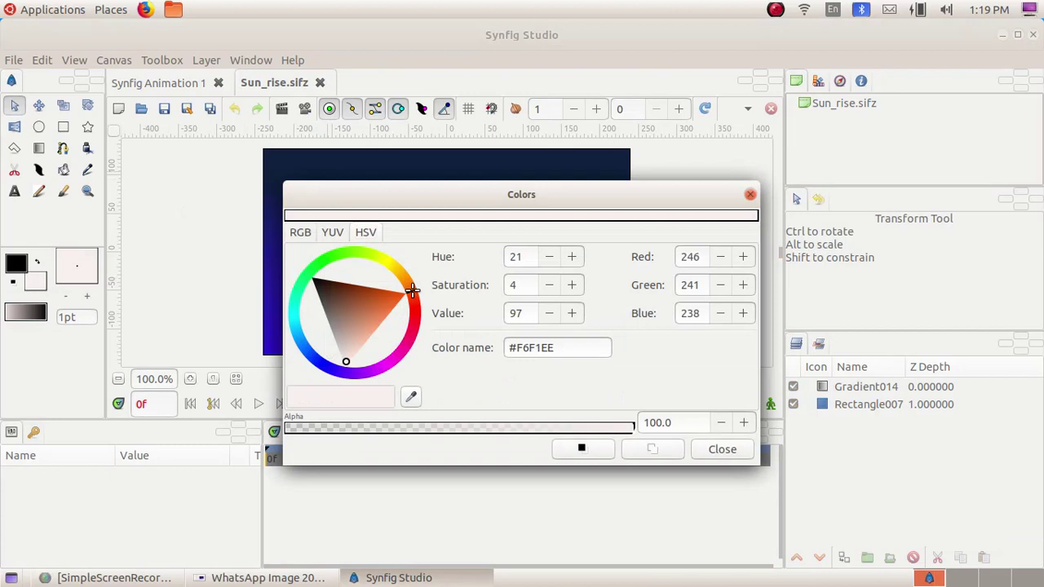
click(392, 298)
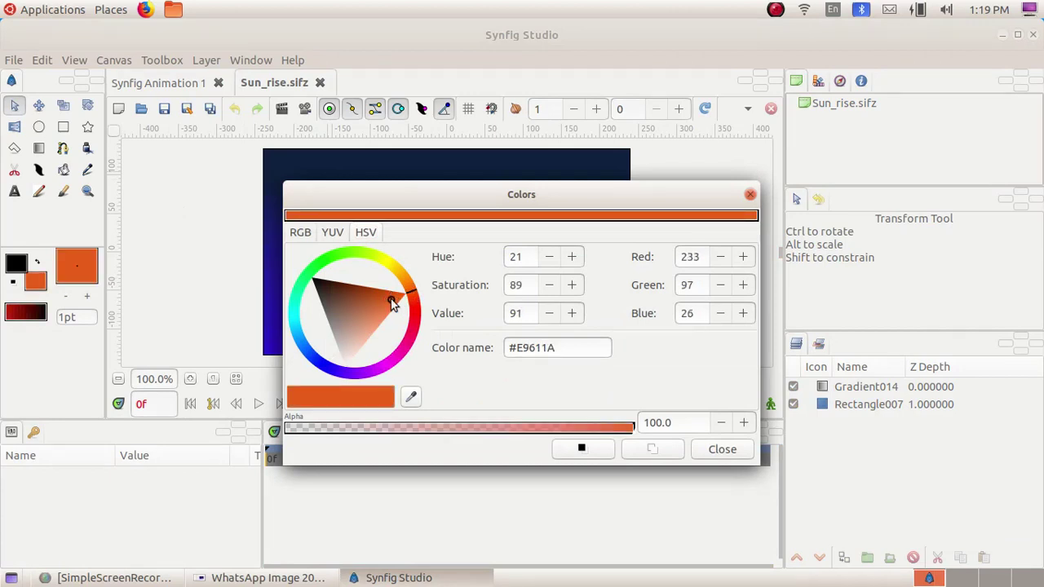
click(721, 450)
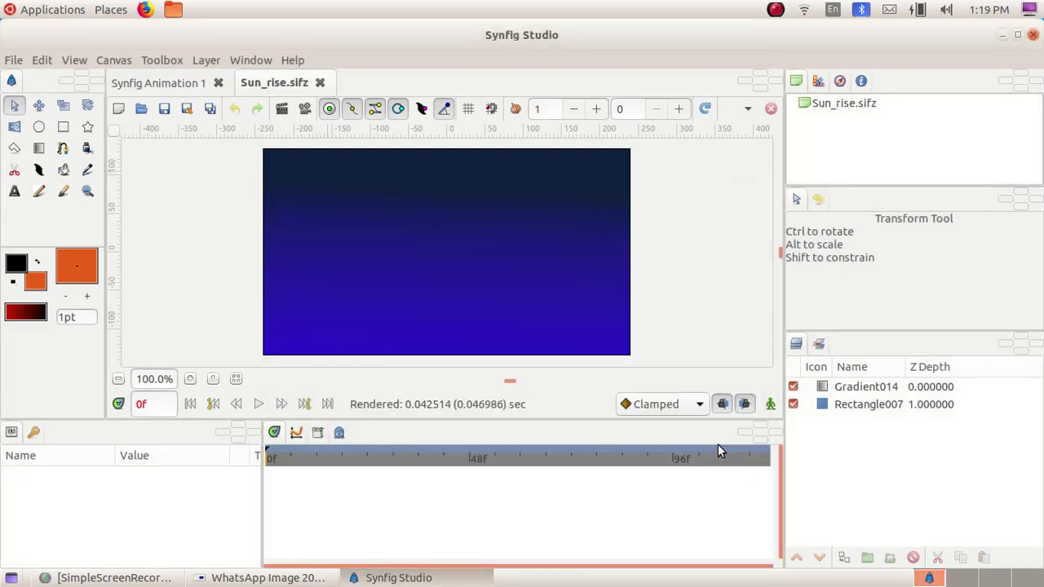
Step: Draw the orange sun circle, radius about 32.6px, near the lower right of the sky
click(40, 128)
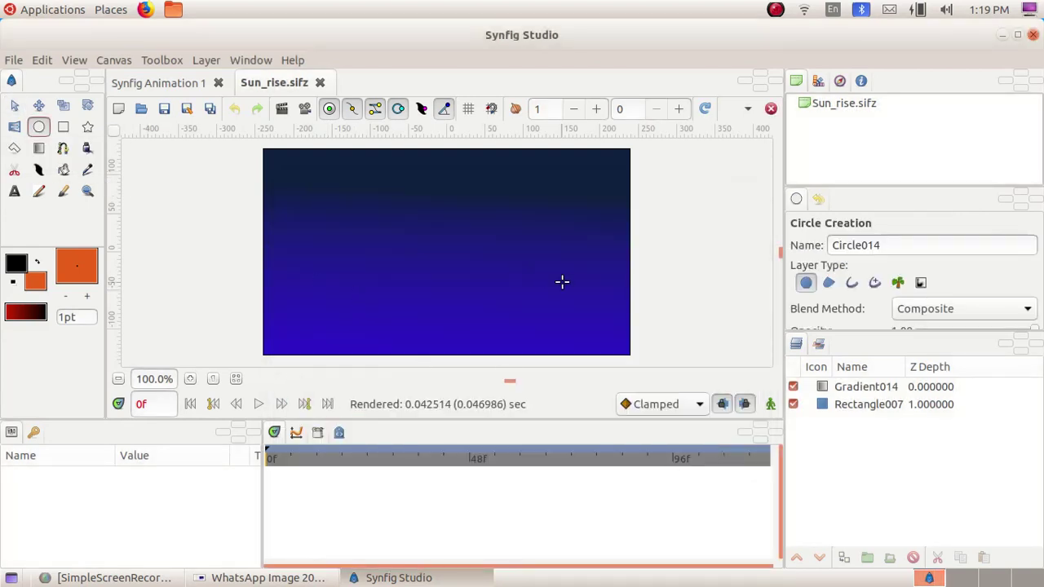
drag(544, 305, 569, 326)
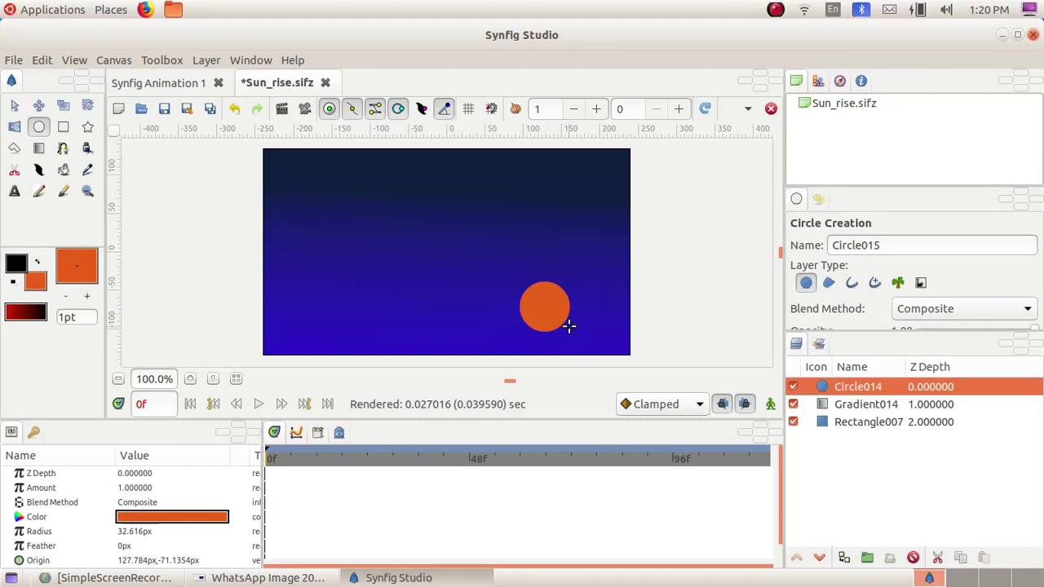
click(228, 580)
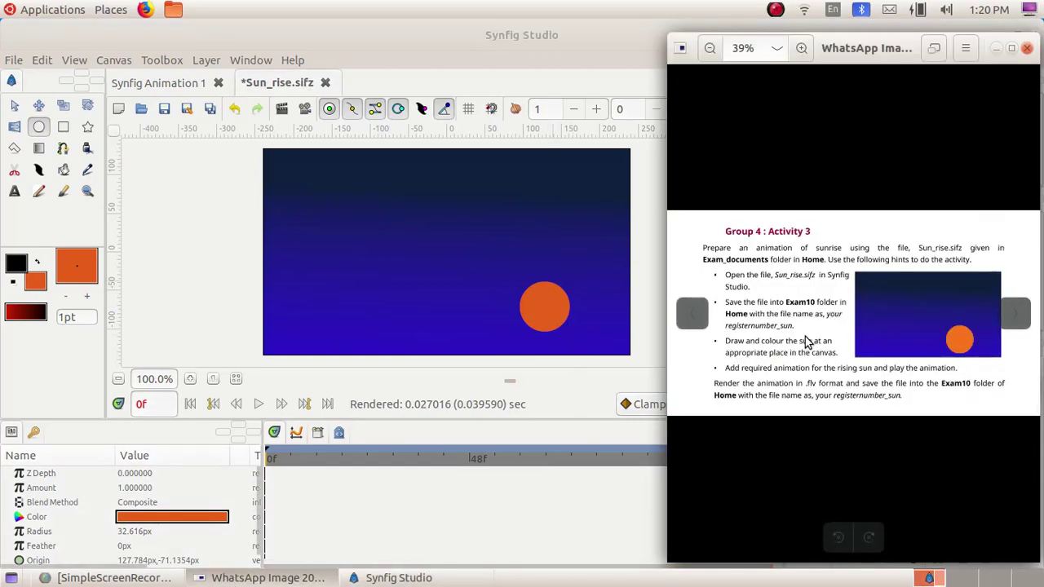
click(651, 327)
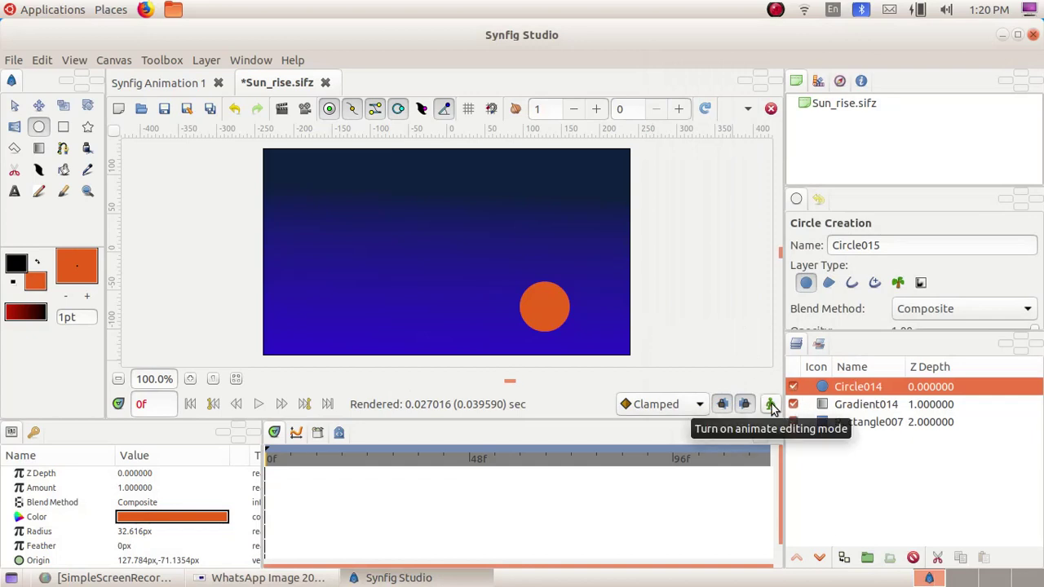
Step: Turn on animation mode, set the time to frame 119, and add a keyframe there
click(771, 405)
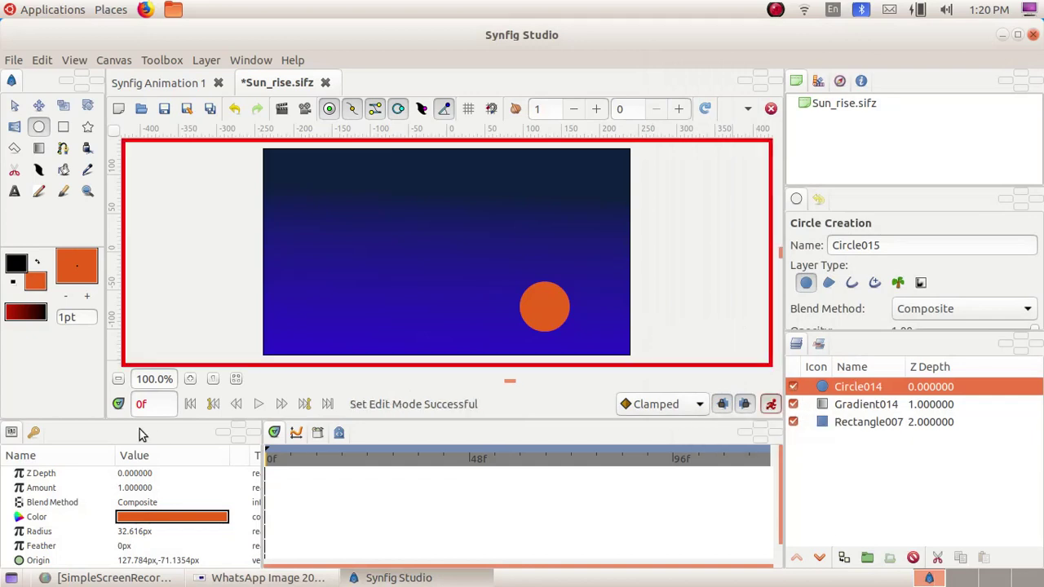
click(138, 408)
text(12)
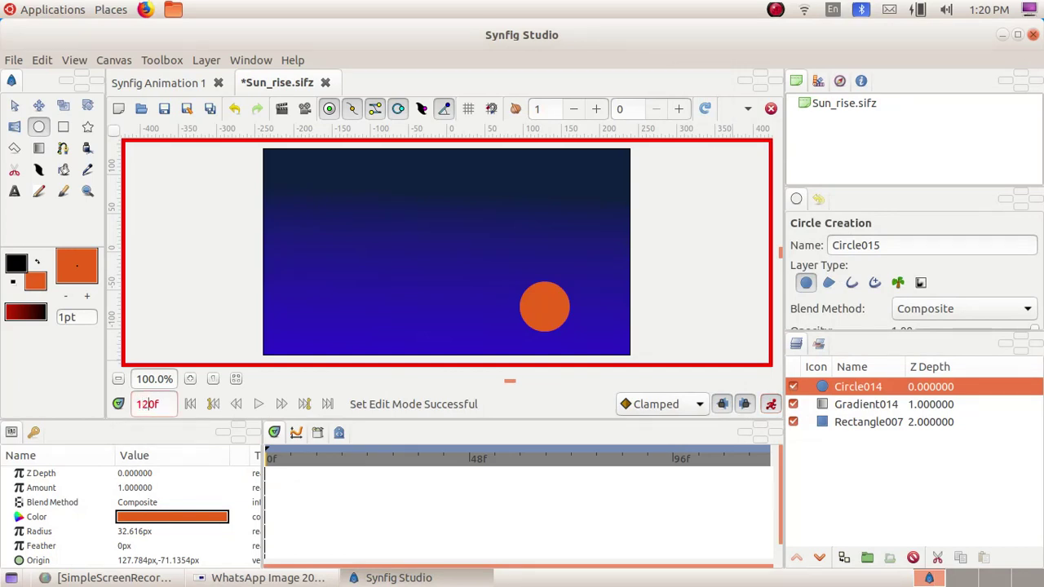
click(32, 434)
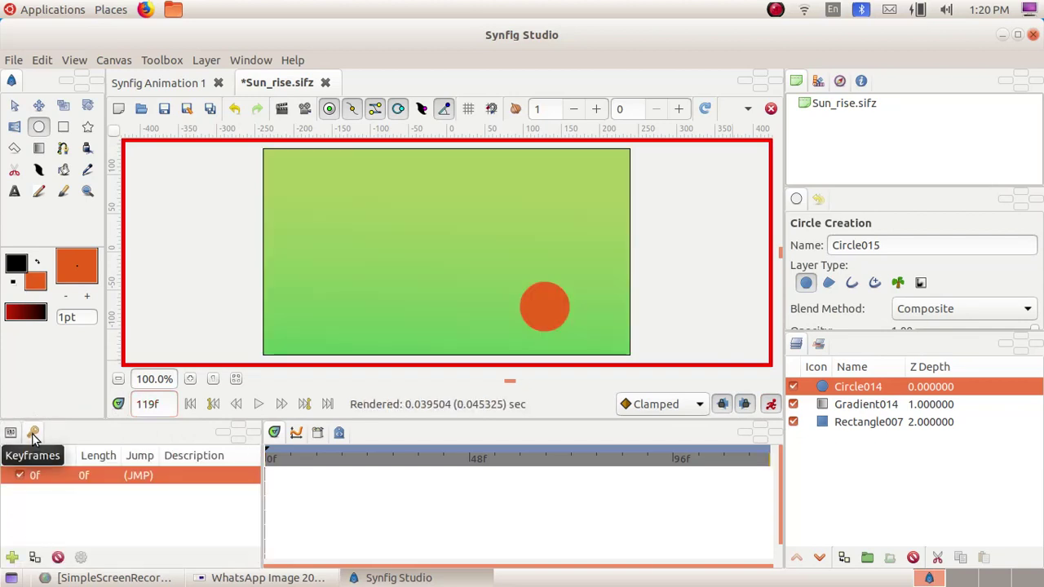
click(11, 559)
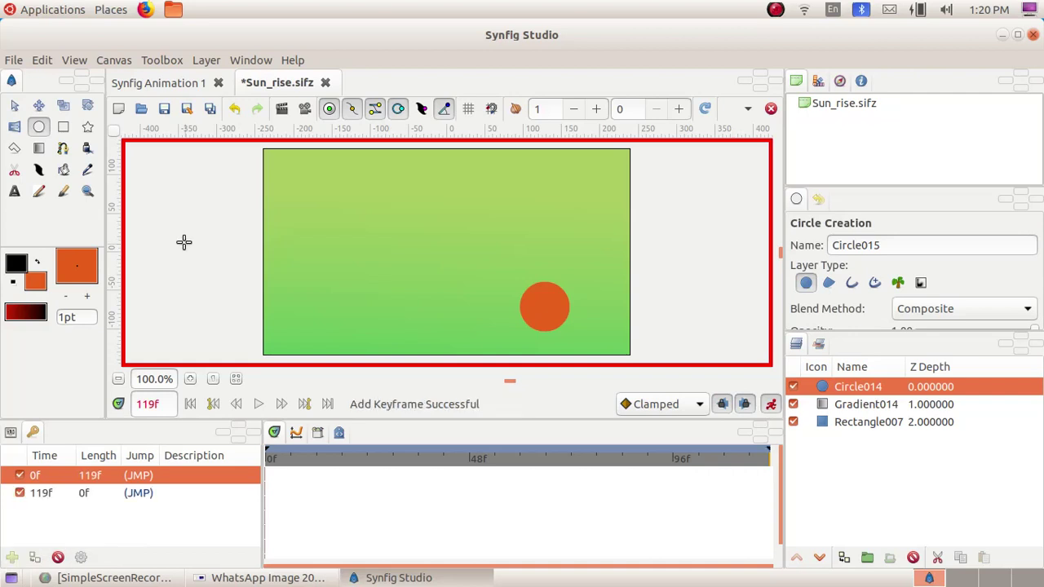
Step: Drag the sun up to the top centre of the sky, then select the Gradient014 and Rectangle007 layers
click(15, 109)
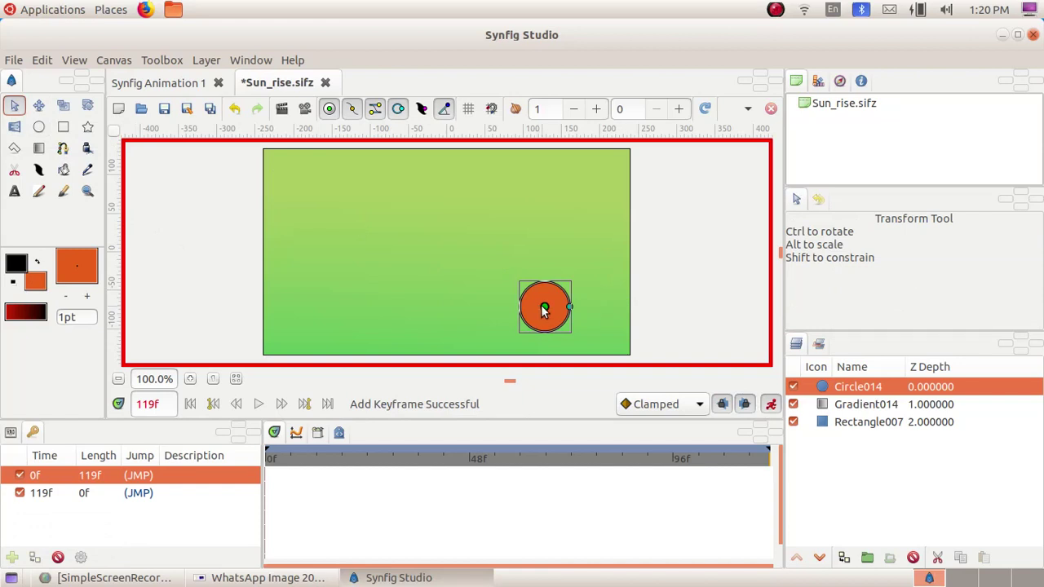
drag(541, 305, 469, 186)
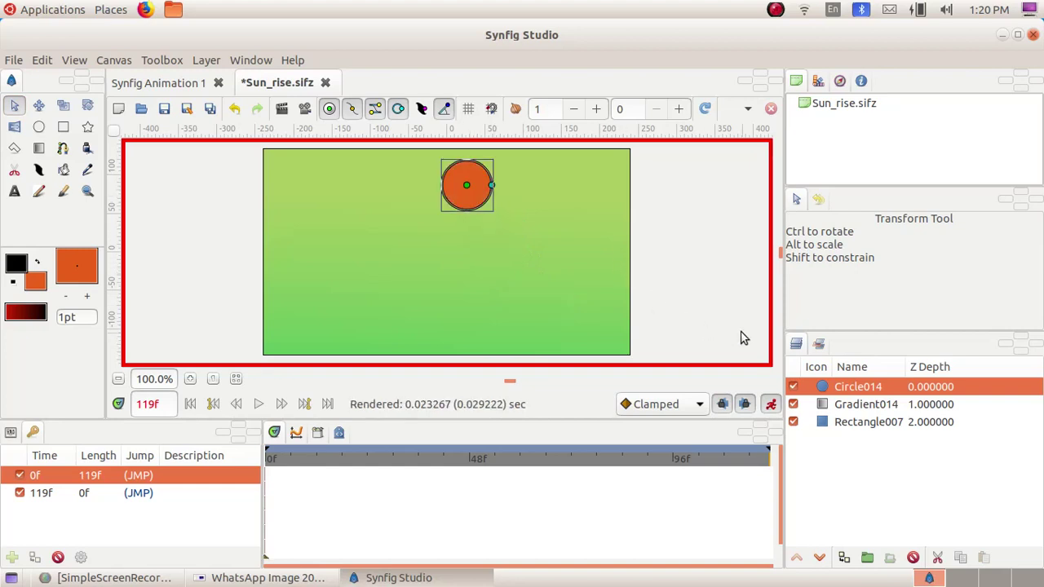
click(743, 338)
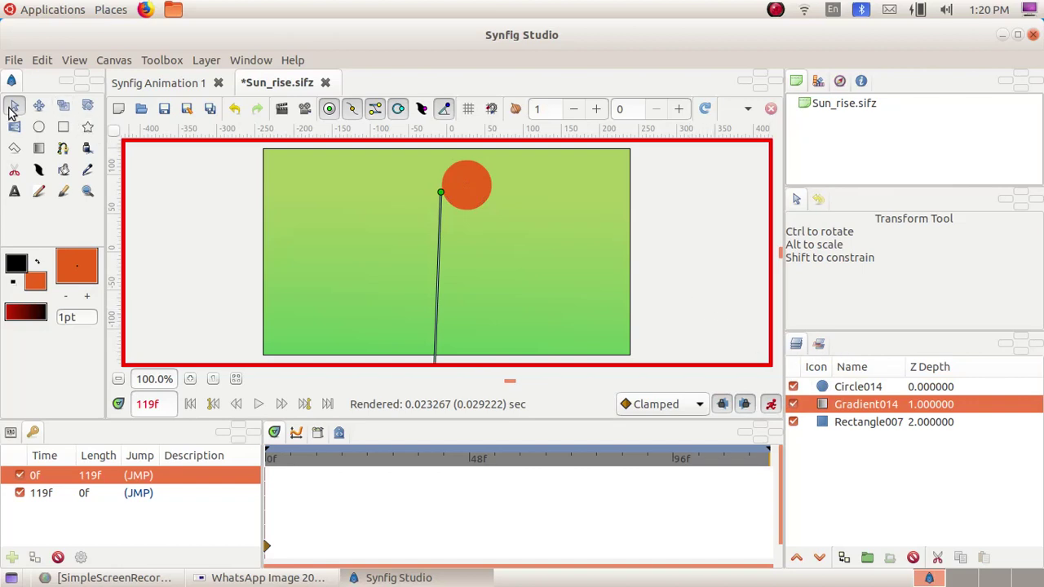
click(867, 422)
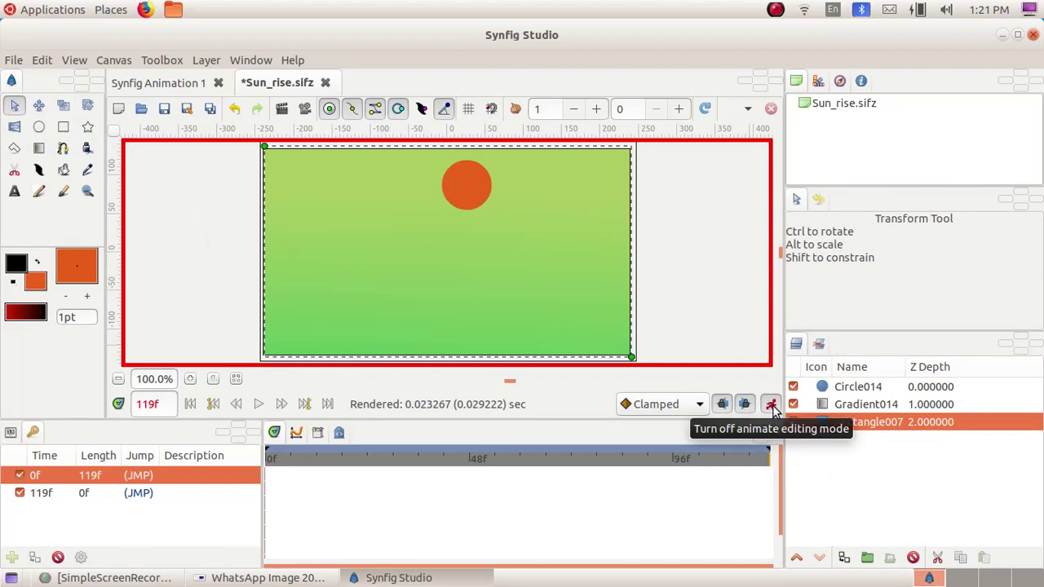
Step: Turn animation mode off and play the sun rising from lower right to top centre
click(771, 405)
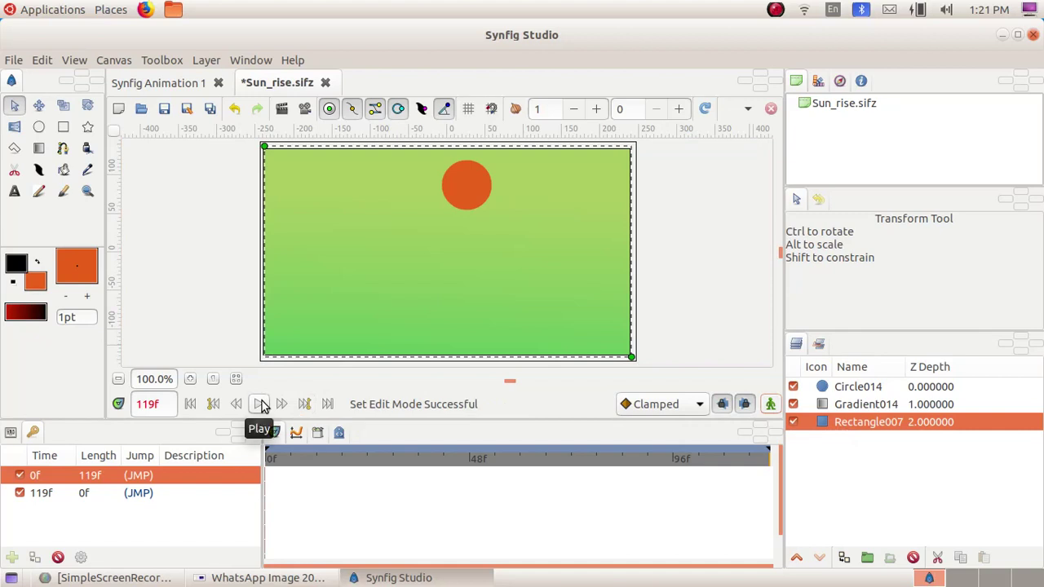
click(261, 405)
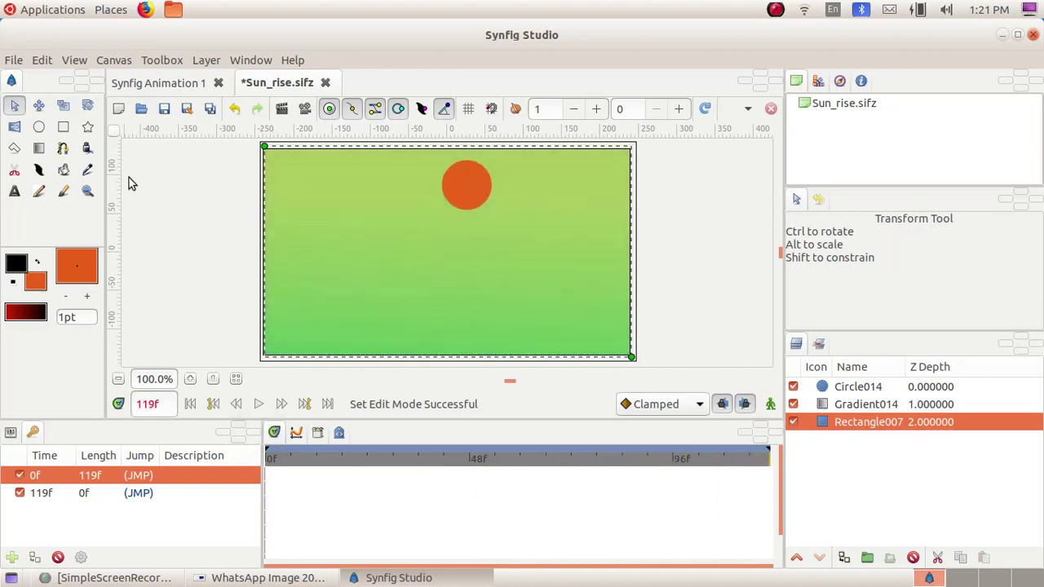
click(13, 60)
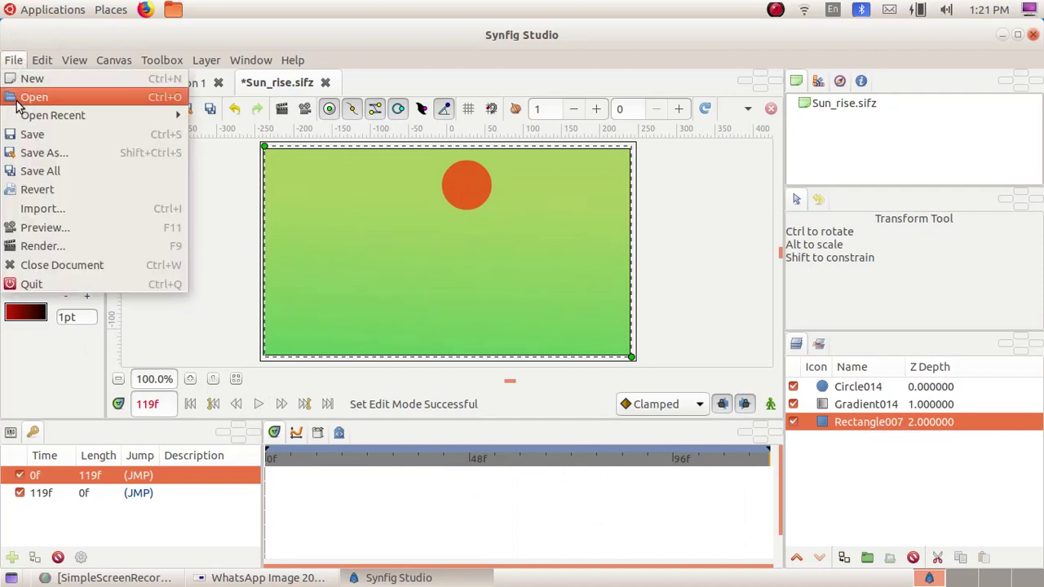
Step: Set the render target to Activity 3.flv in the Exam 10 folder and render the animation
click(33, 246)
click(769, 175)
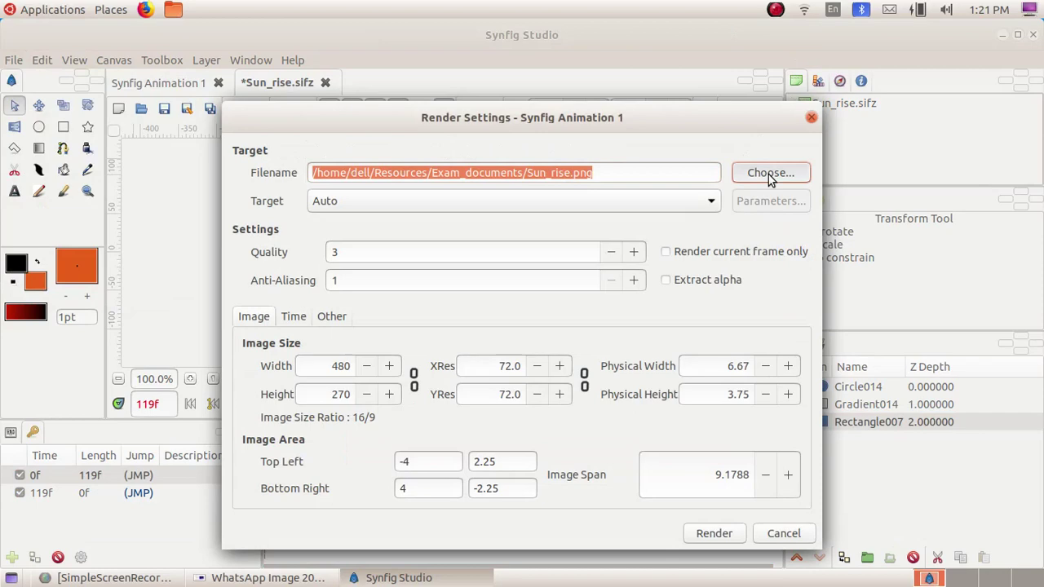
click(274, 66)
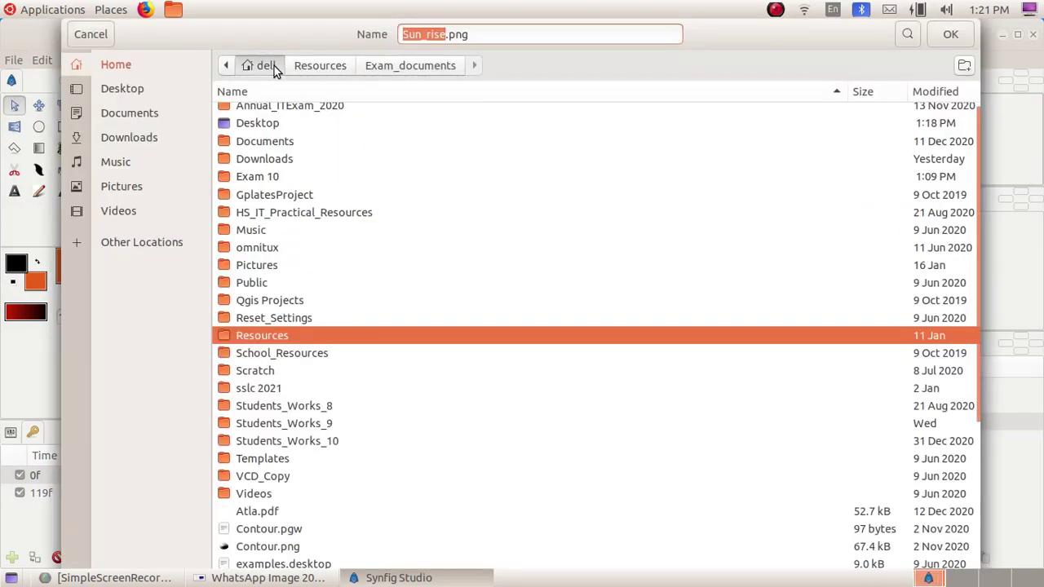
double_click(284, 176)
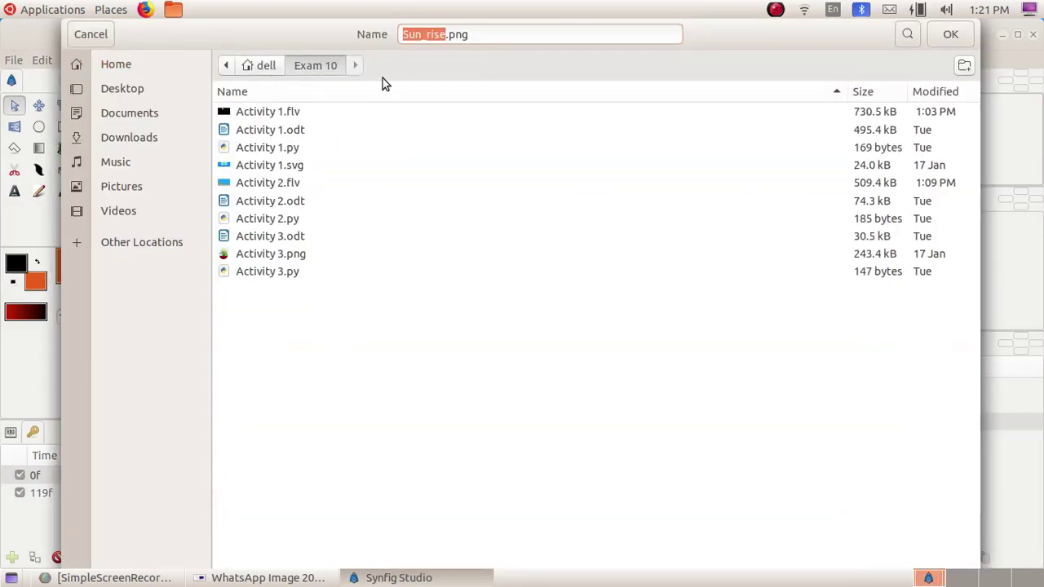
drag(471, 38, 367, 33)
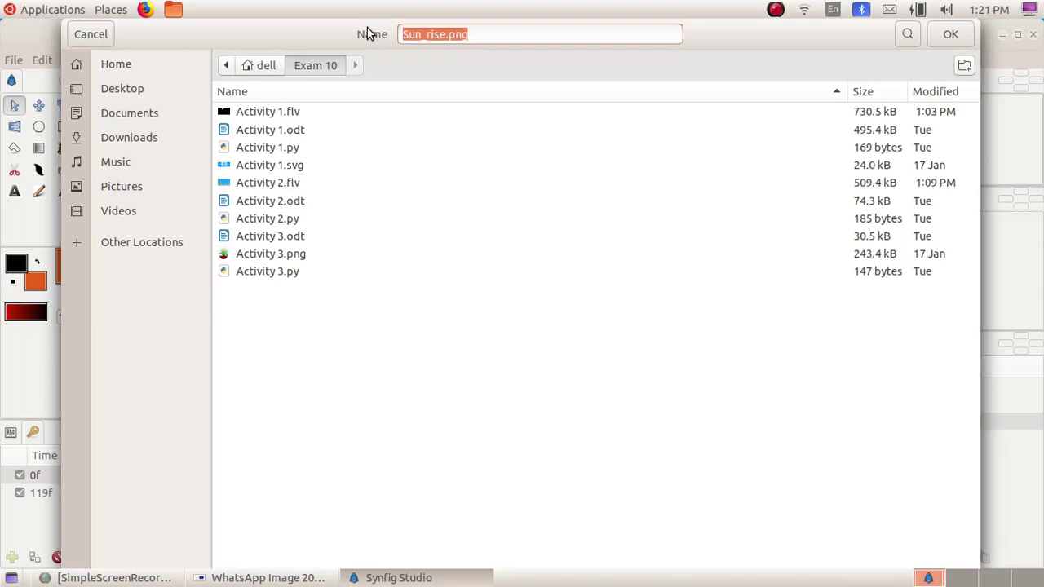
text(Activity )
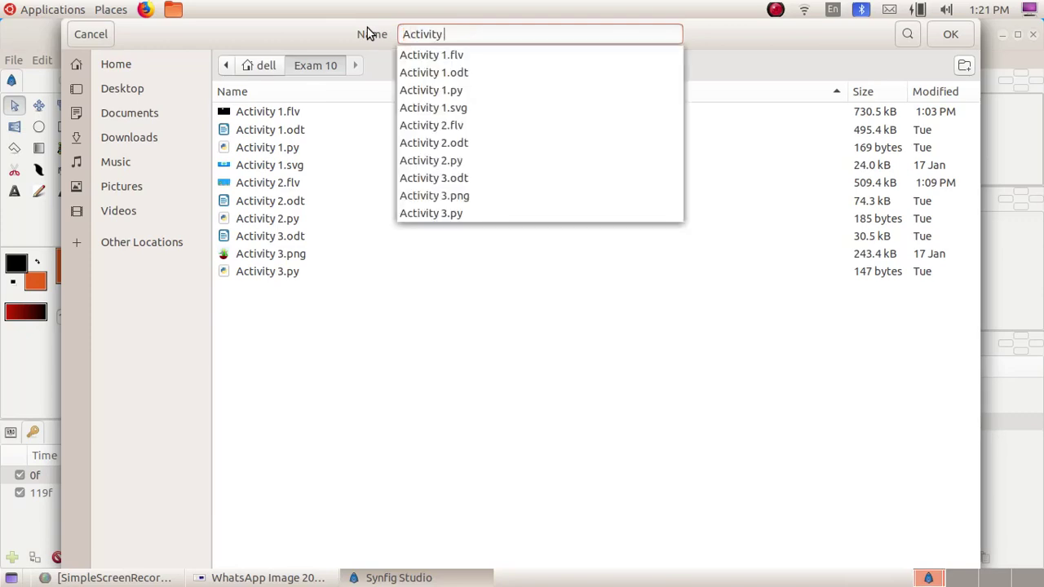
text(3.flv)
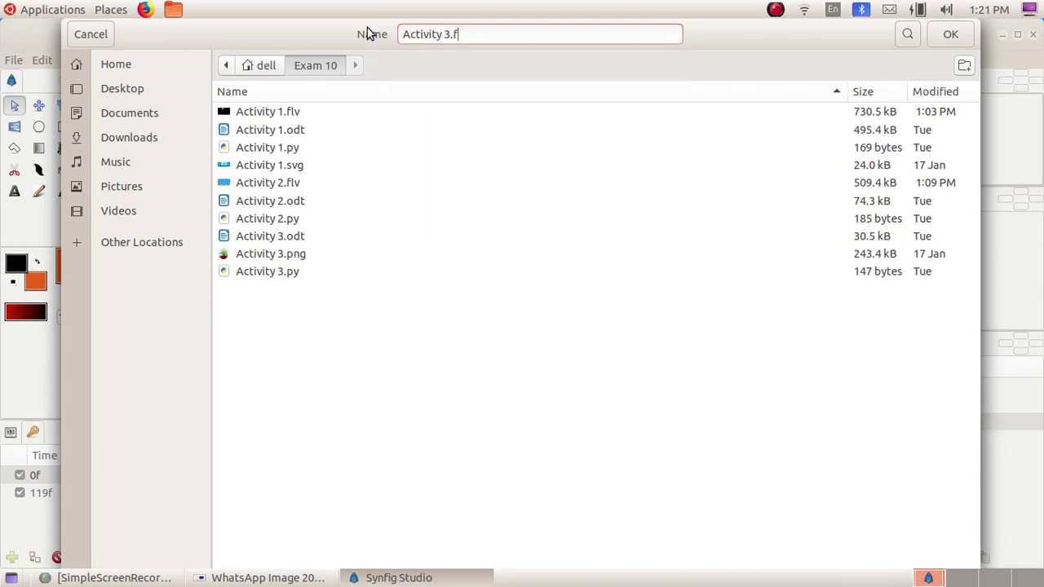
click(953, 38)
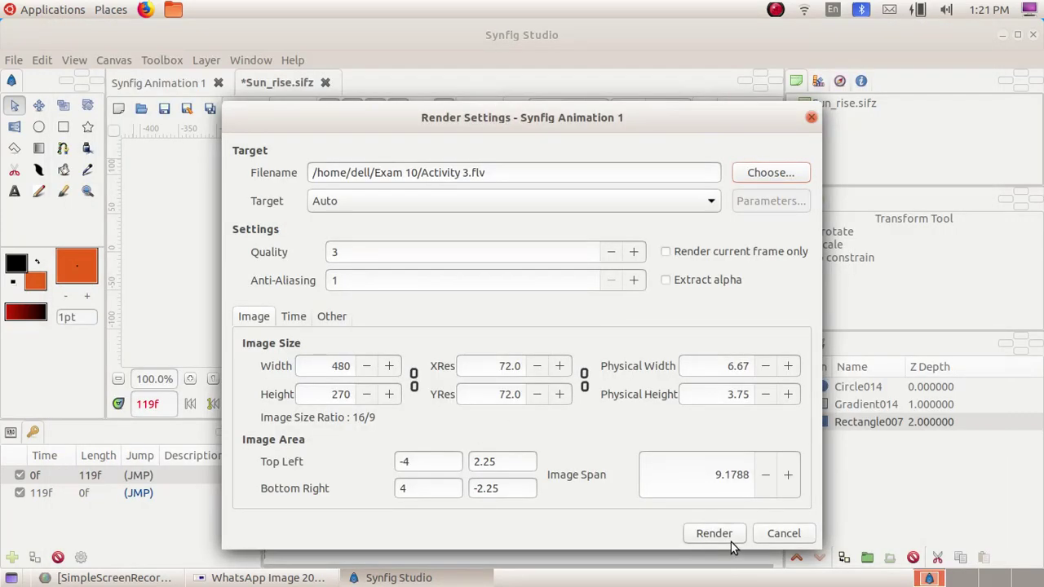
click(725, 536)
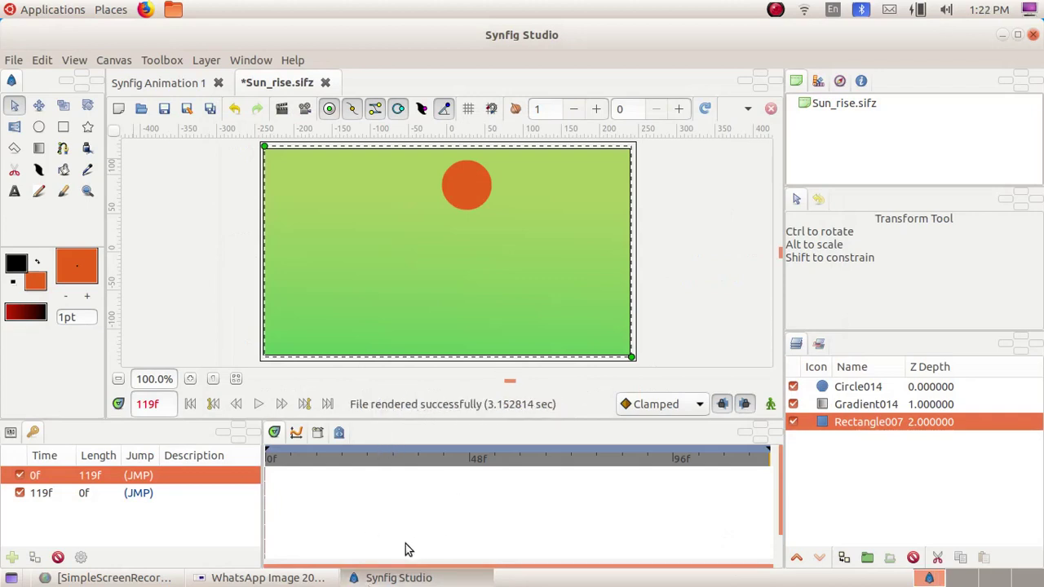
Step: Play Activity 3.flv from Home > Exam 10 to check the rising sun, then close the player and Files
click(394, 579)
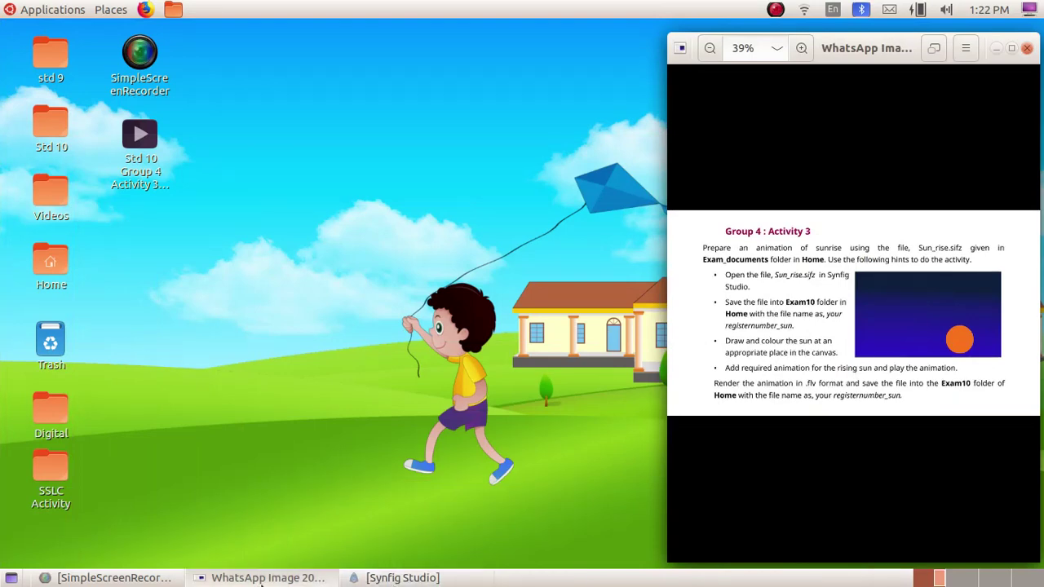
double_click(53, 261)
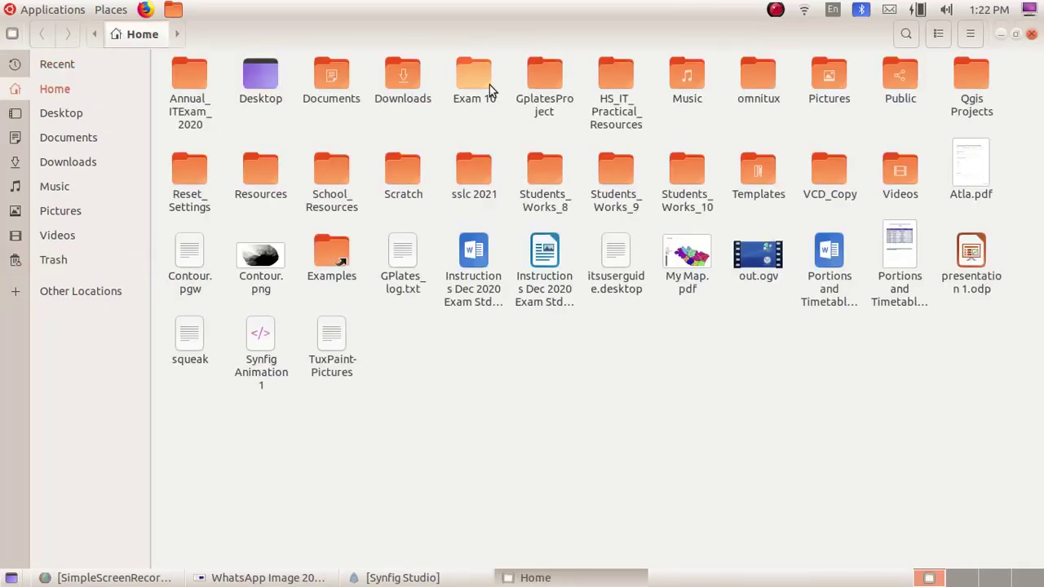
double_click(480, 84)
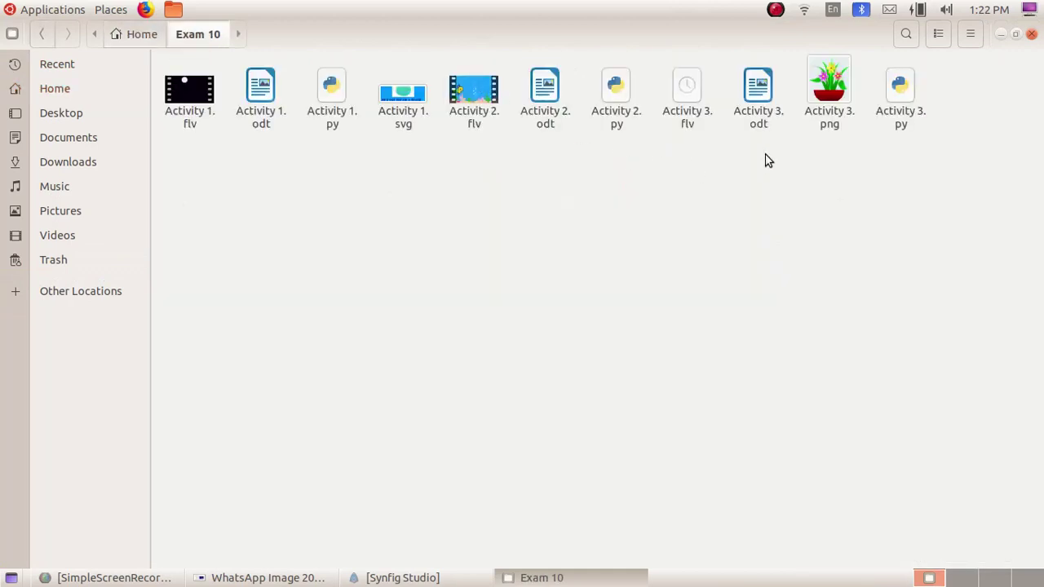
double_click(691, 97)
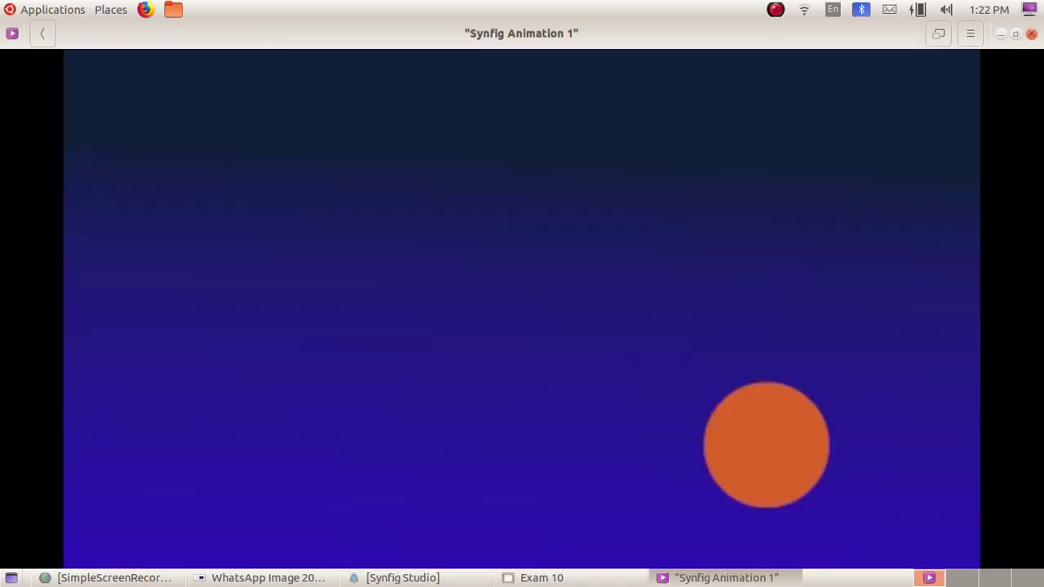
click(1031, 34)
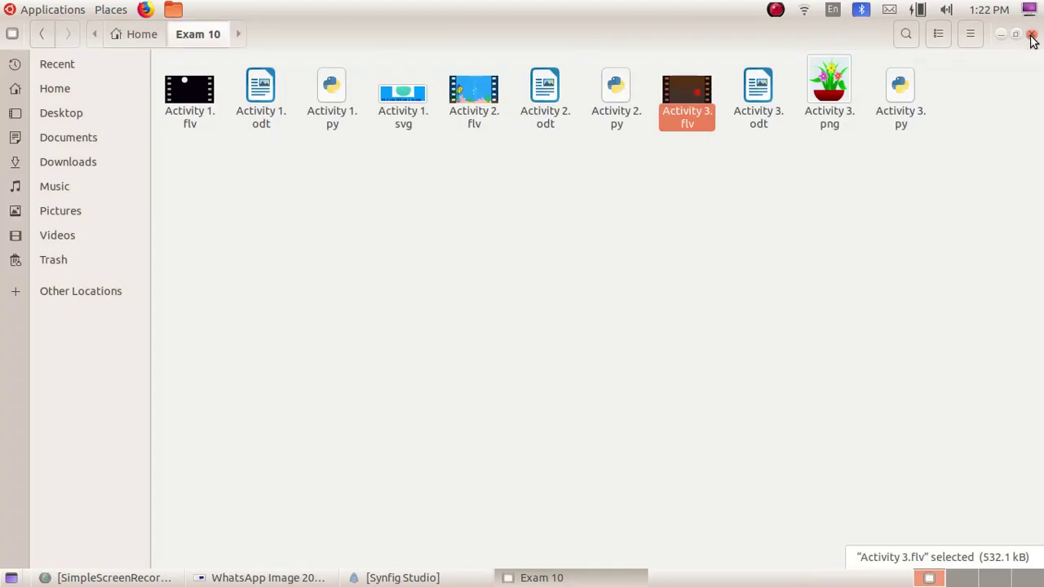
click(1032, 35)
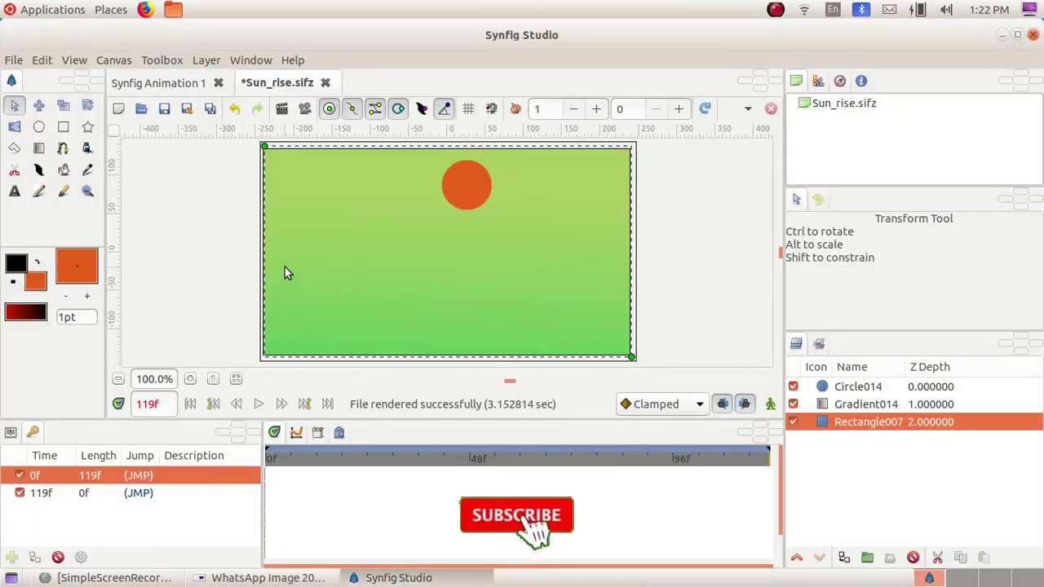
click(13, 60)
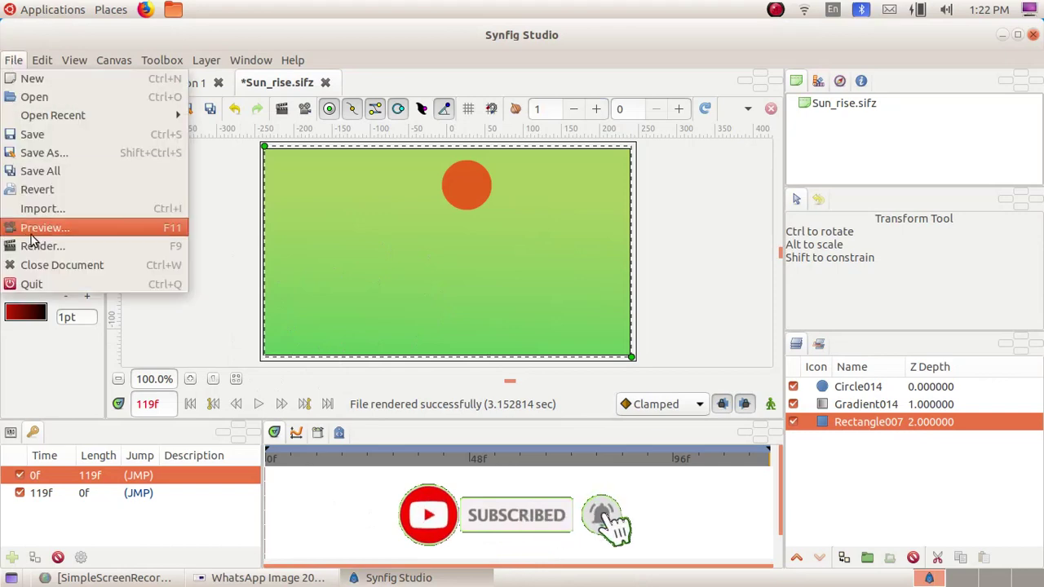